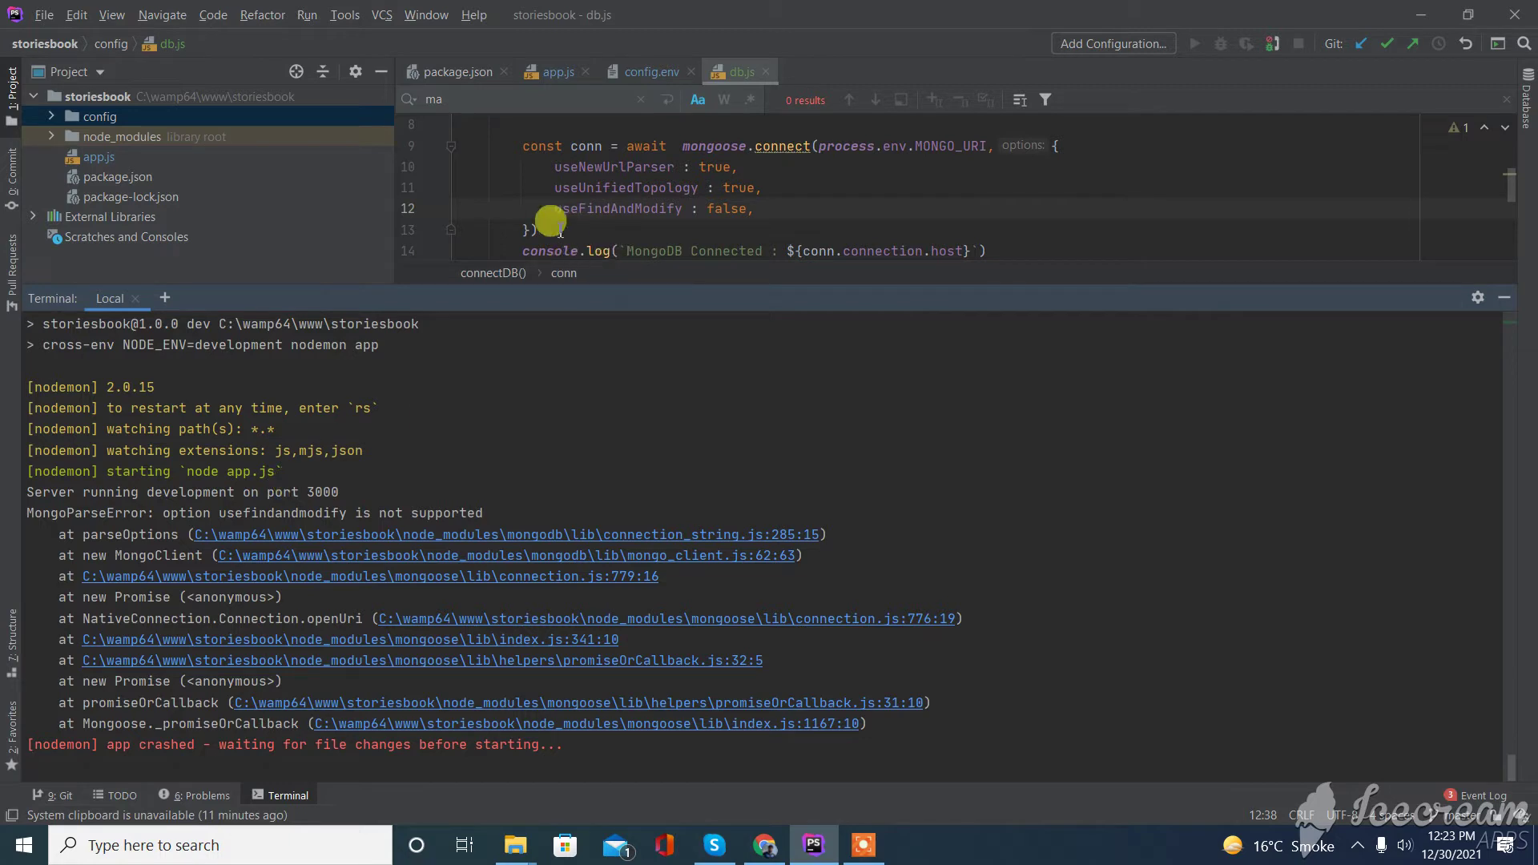
Step: Highlight useFindAndModify on line 12 of db.js and the matching MongoParseError in the terminal
drag(554, 208, 709, 208)
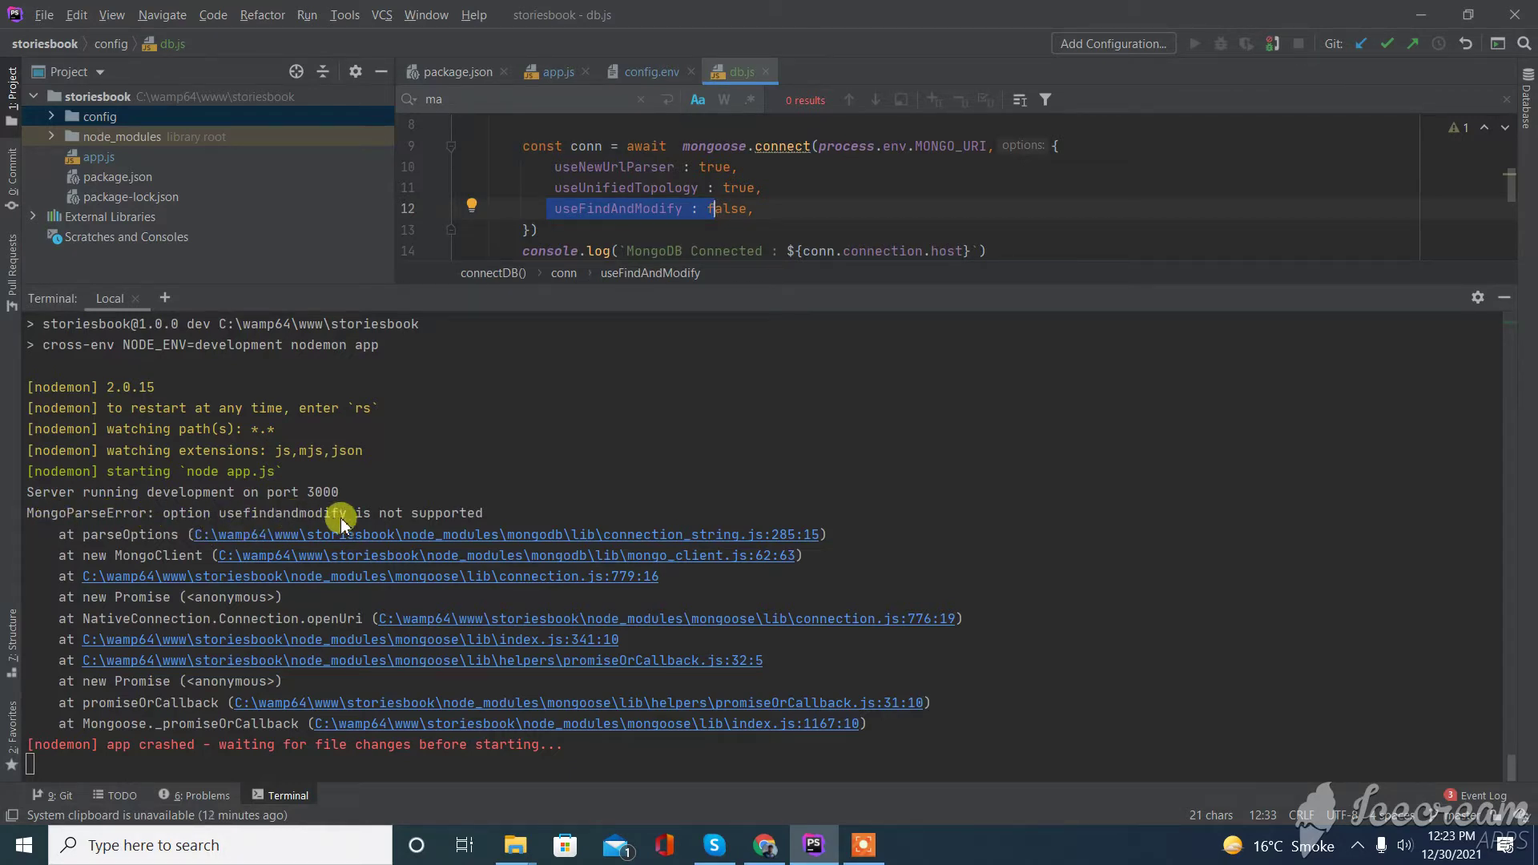
drag(494, 514, 27, 512)
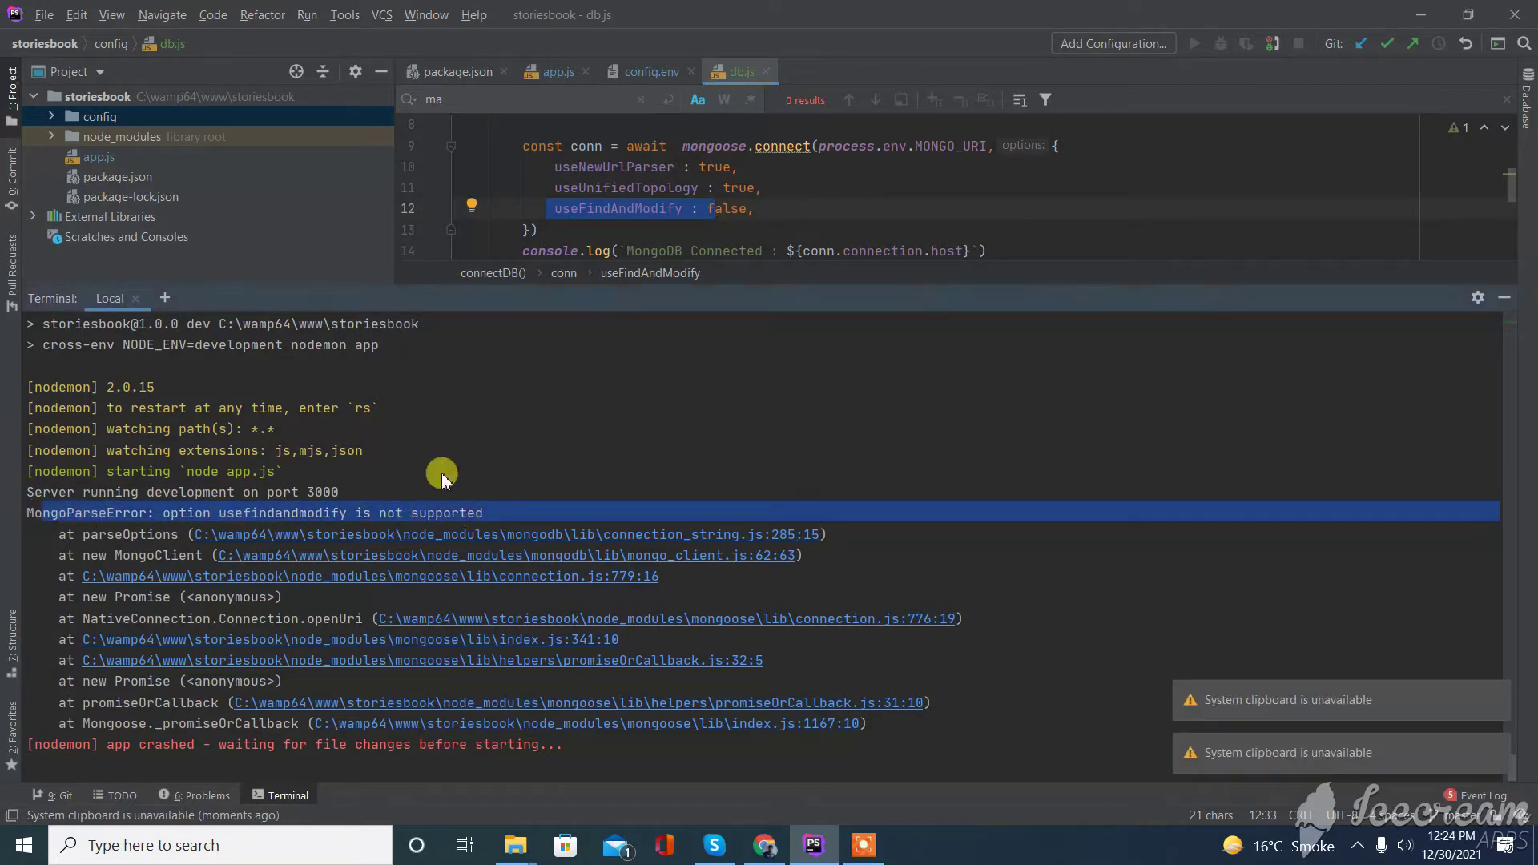
double_click(289, 514)
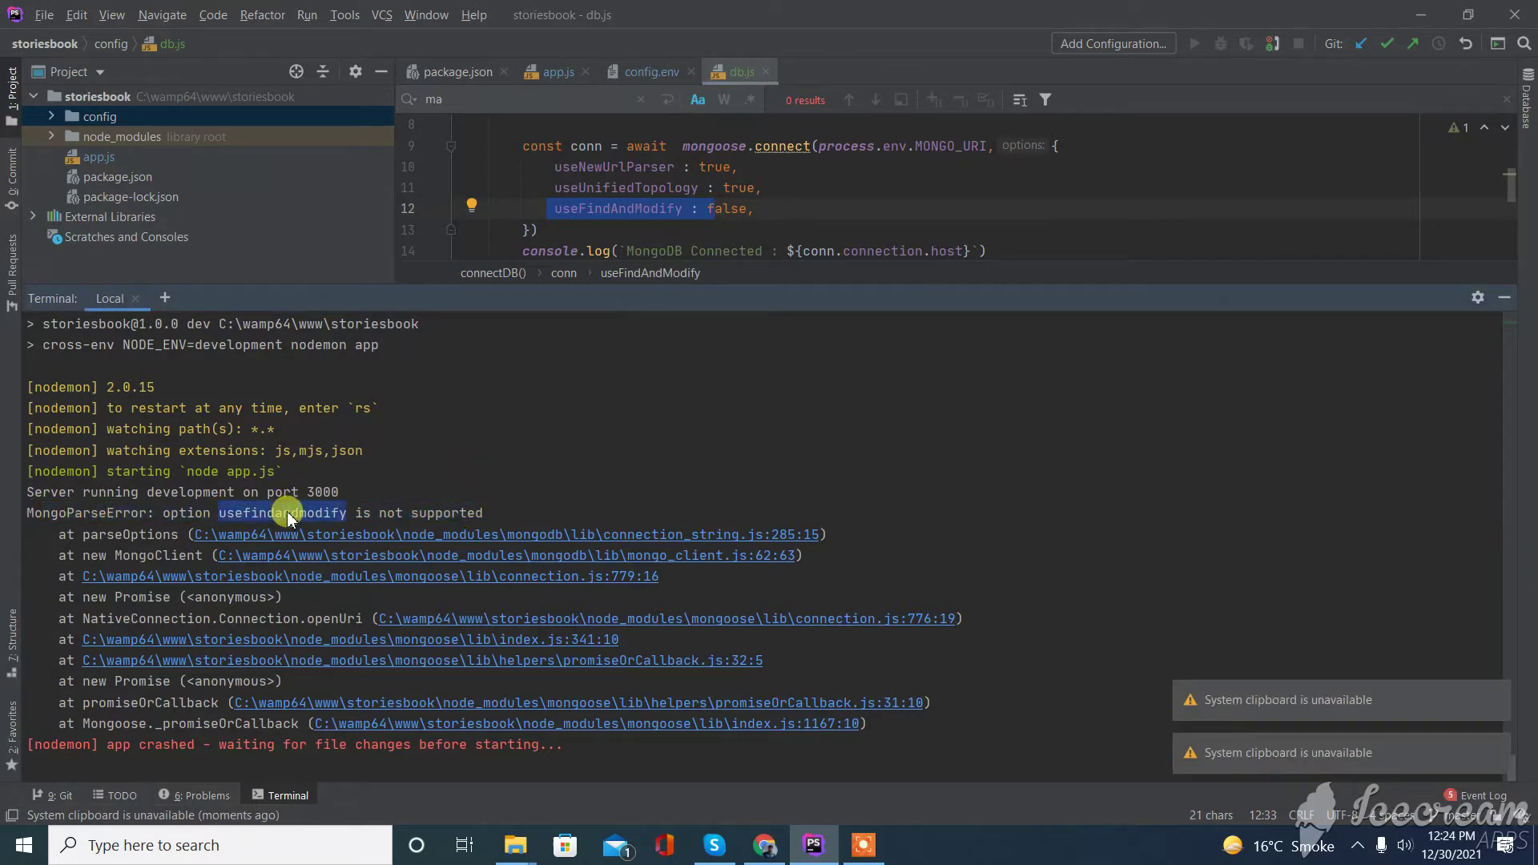
Step: Read the top Stack Overflow answer and upvote it, raising its score from 6 to 7
click(765, 845)
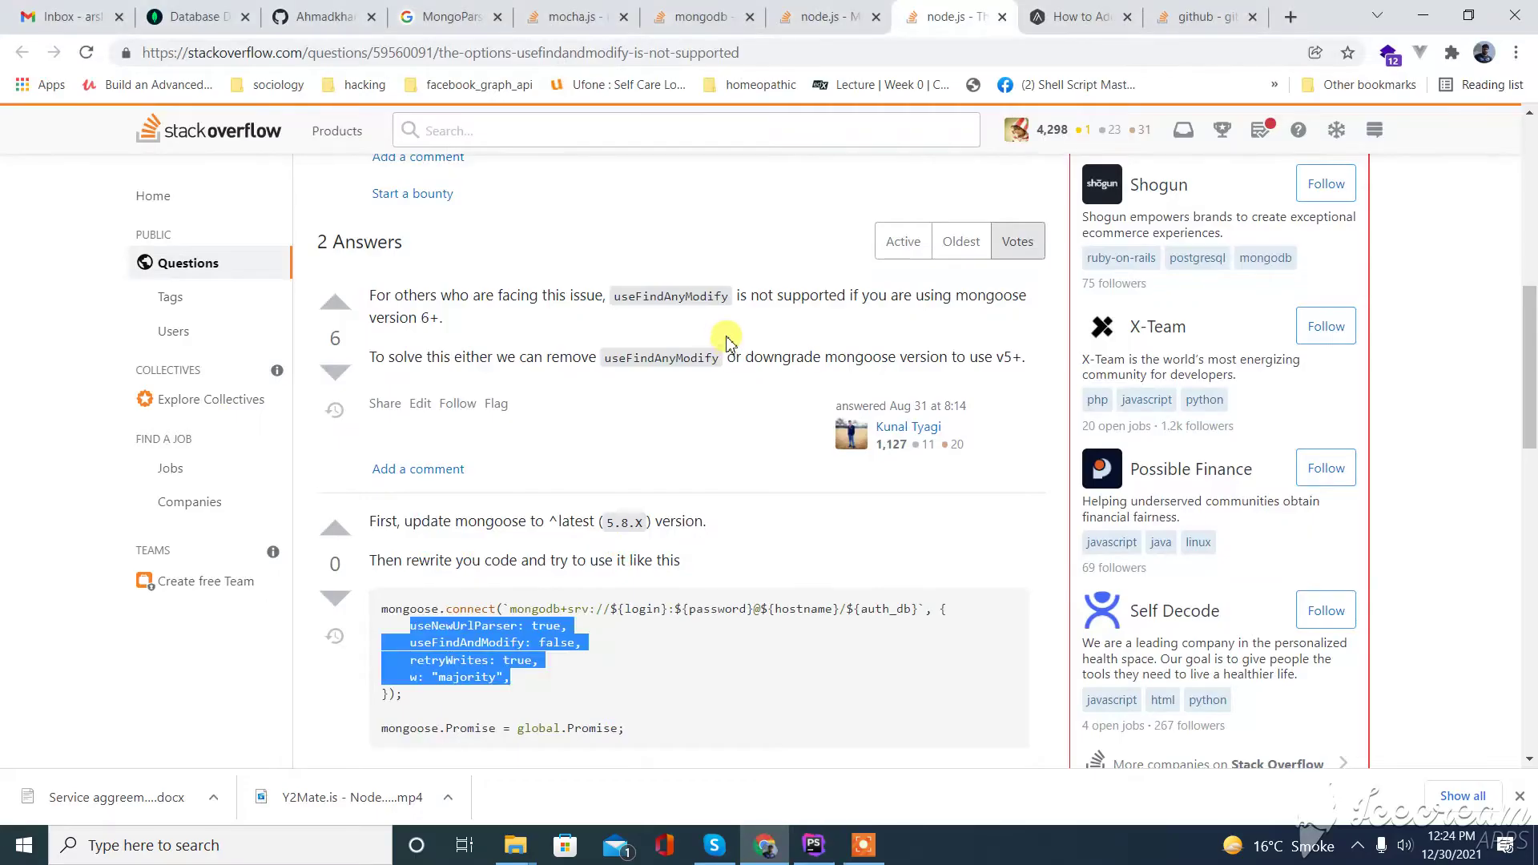
scroll(759, 374, up, 2)
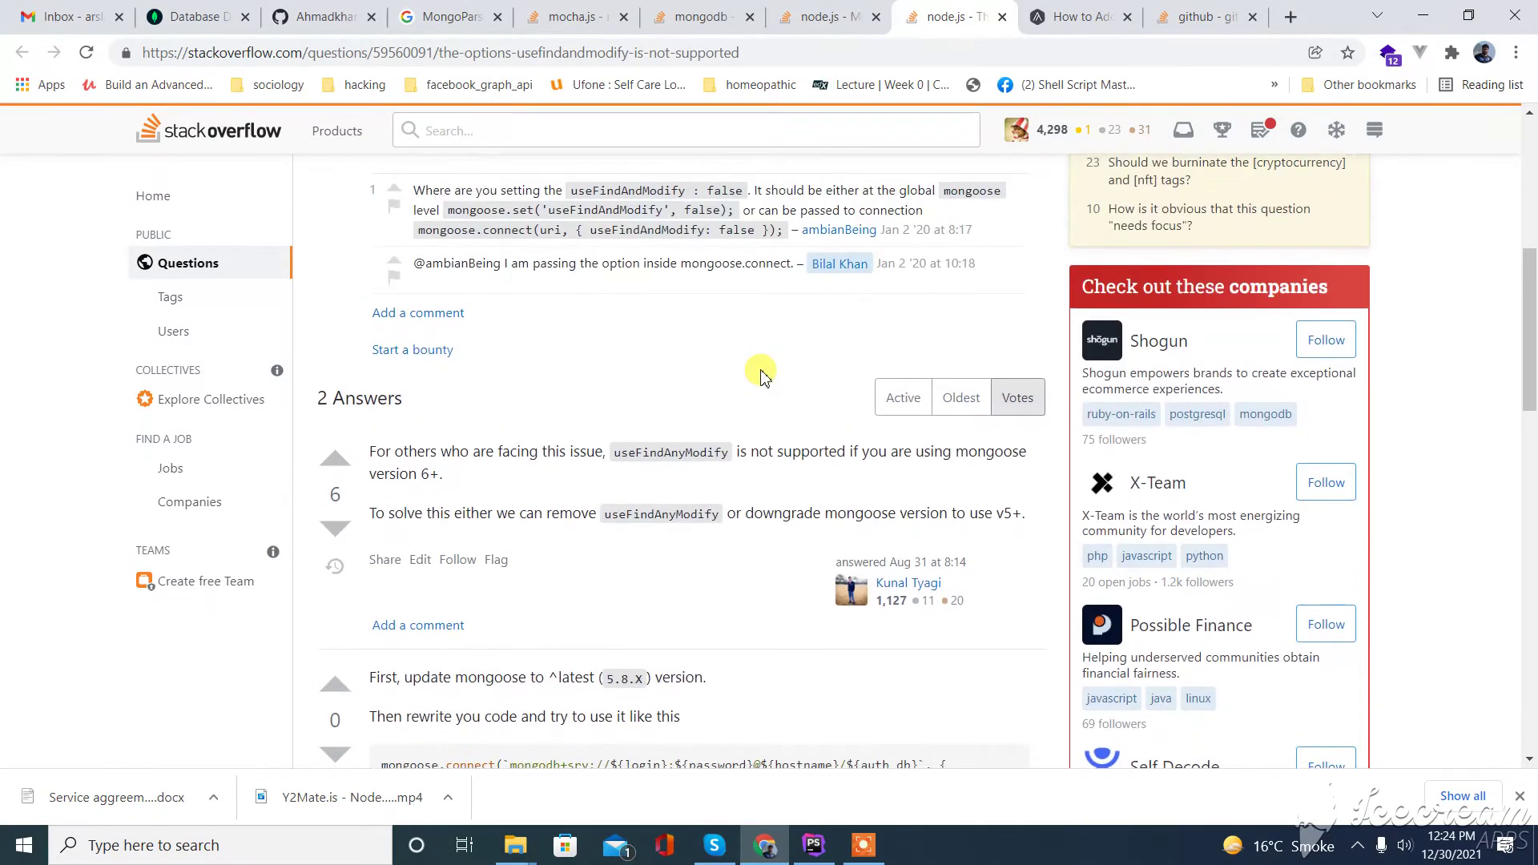
scroll(760, 376, down, 1)
drag(369, 328, 630, 334)
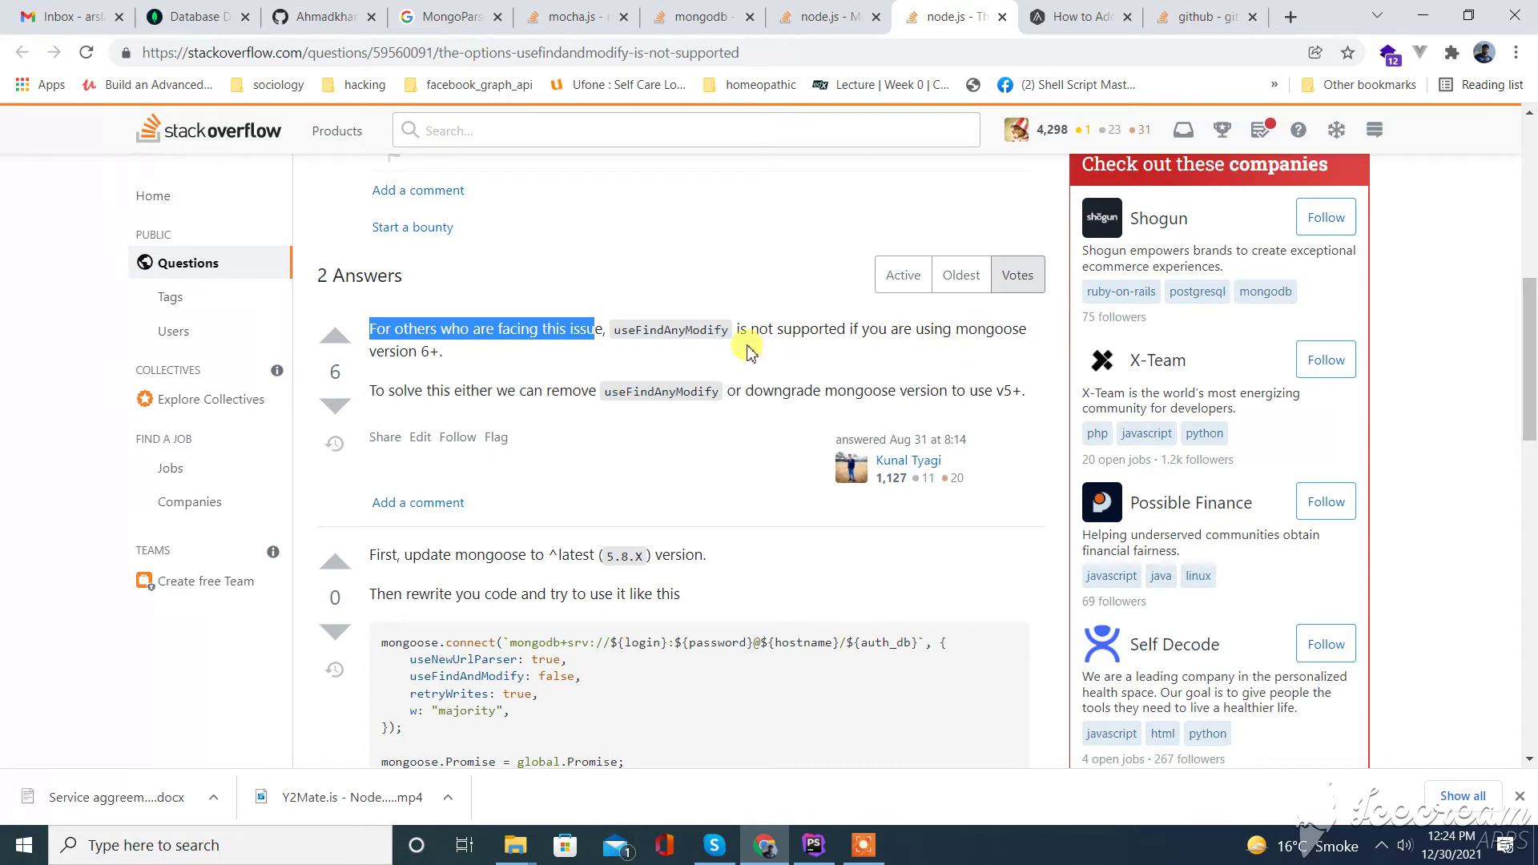
mouse_move(463, 353)
mouse_down()
mouse_move(405, 351)
mouse_move(371, 329)
mouse_up()
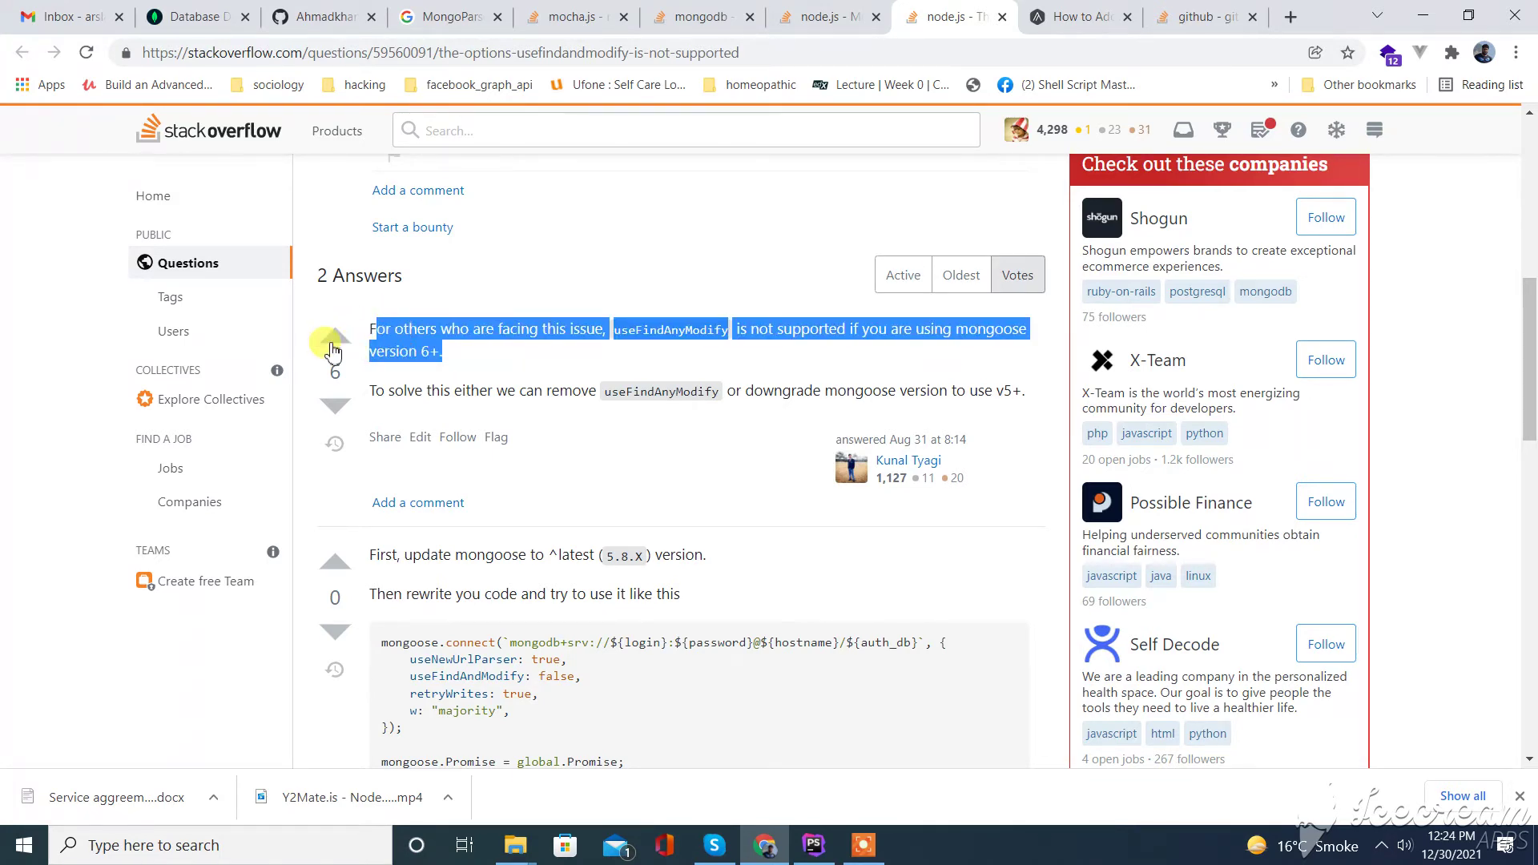
click(334, 337)
Step: Highlight the answer's suggested fix and the mongoose versions v5+ and 6+ it mentions
click(477, 354)
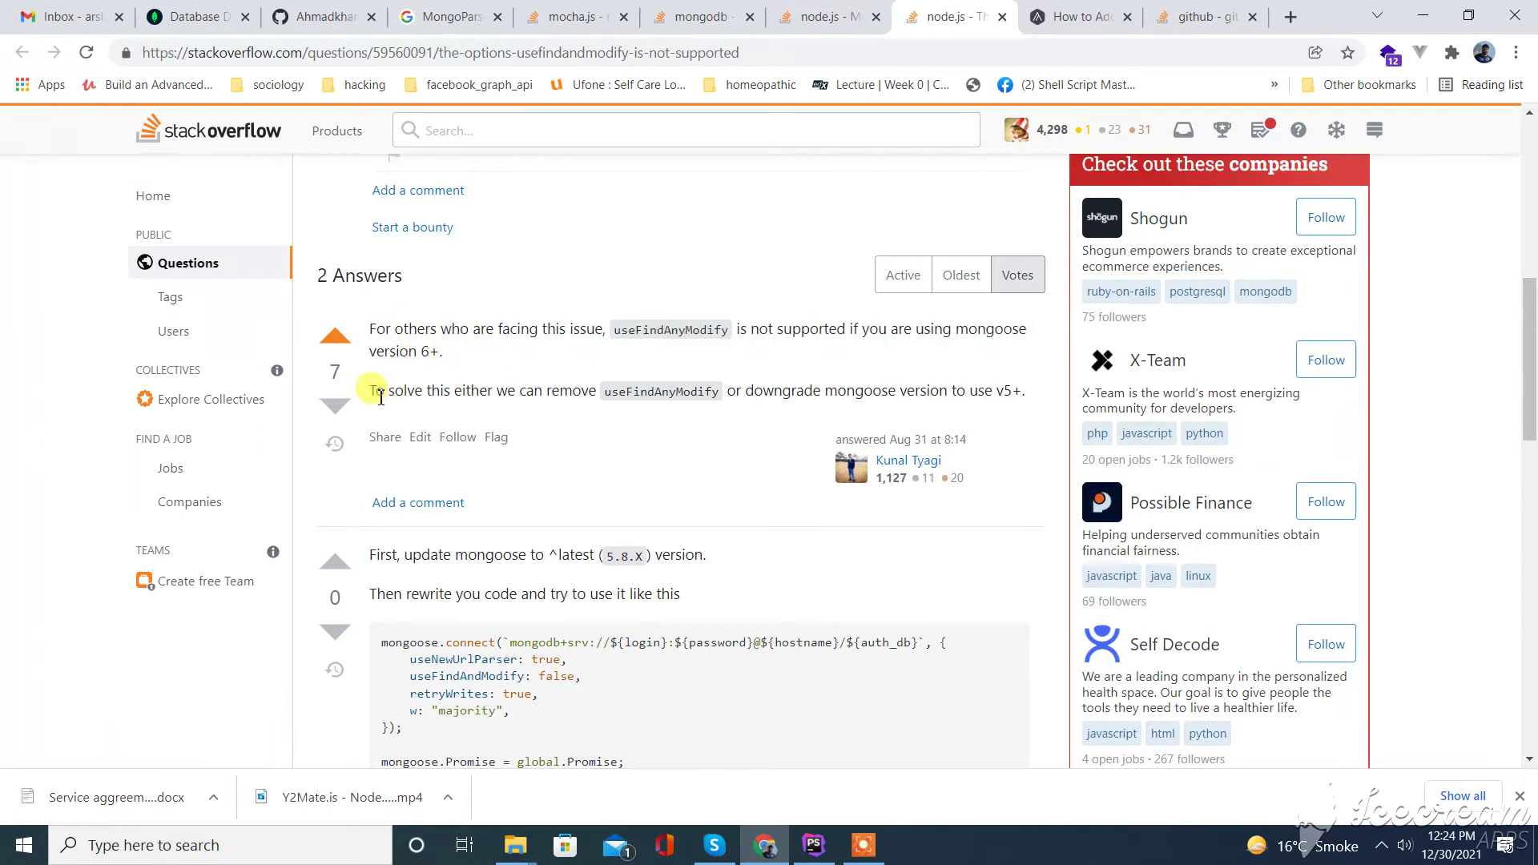
drag(375, 392, 454, 390)
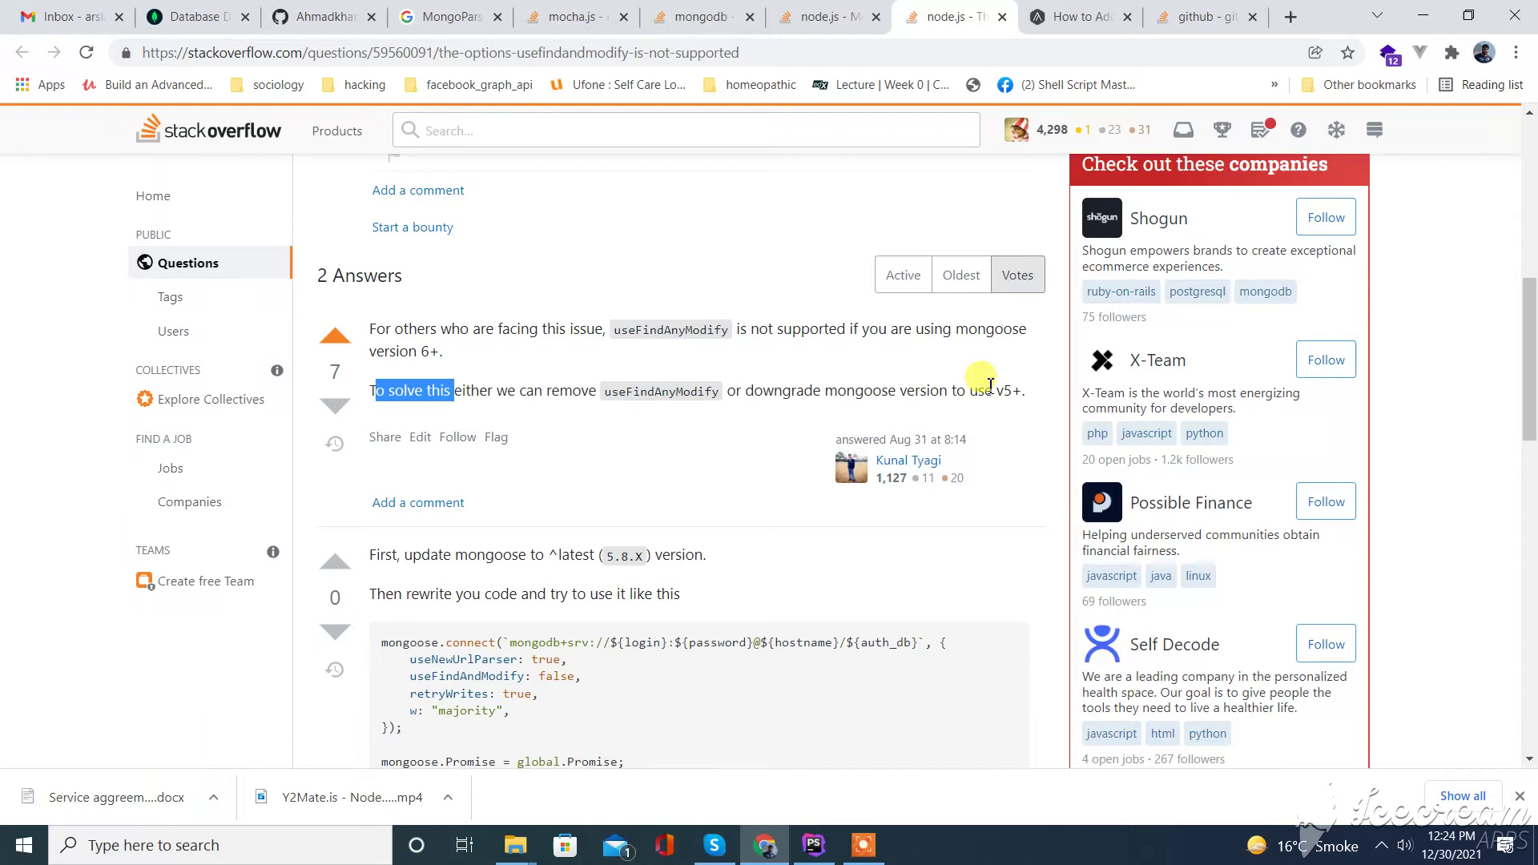
drag(997, 391, 1015, 391)
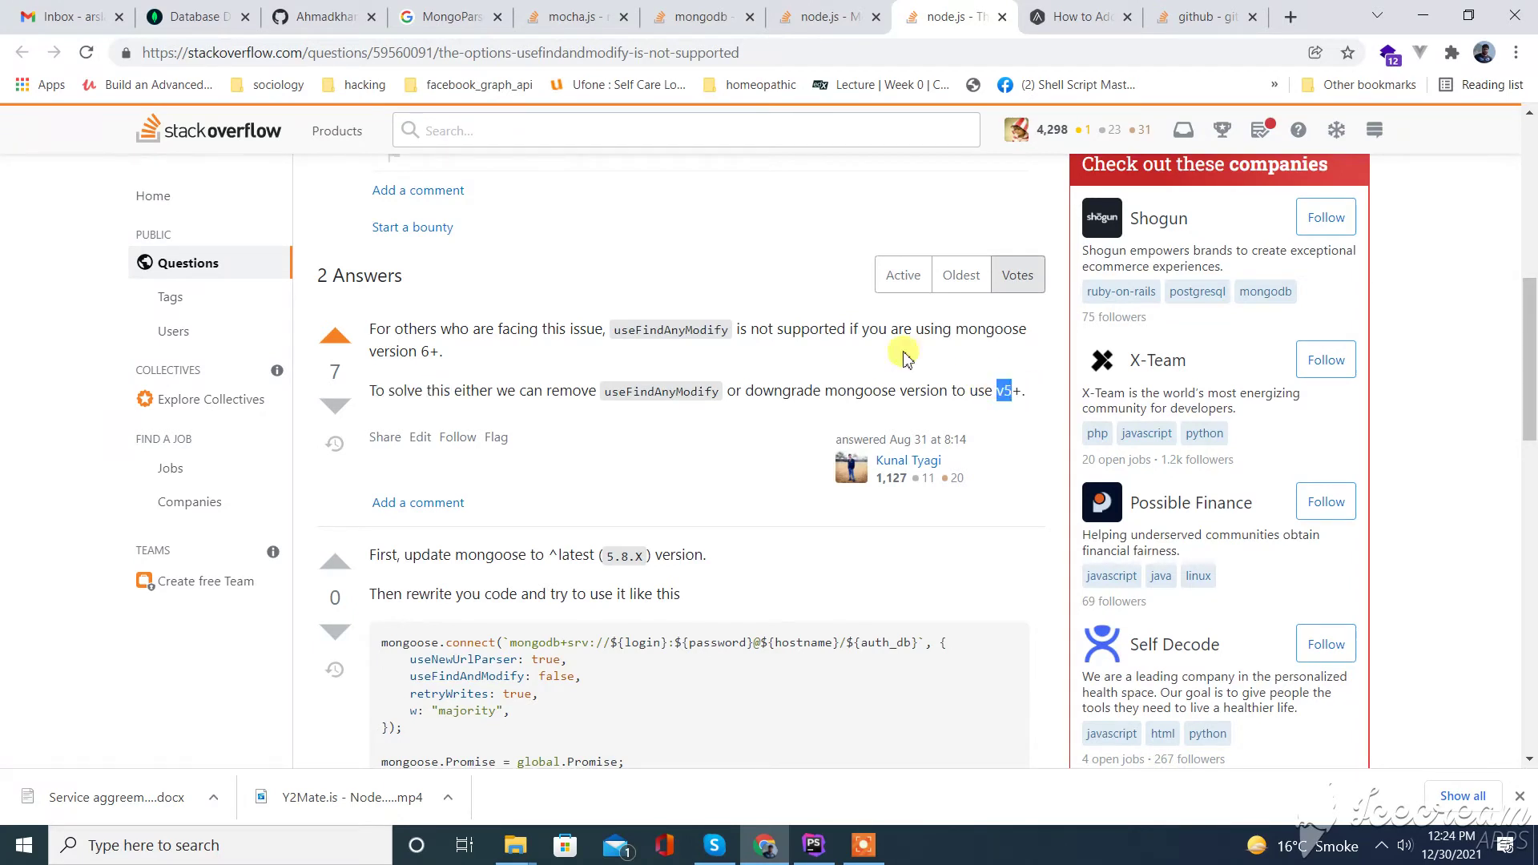
drag(423, 351, 439, 352)
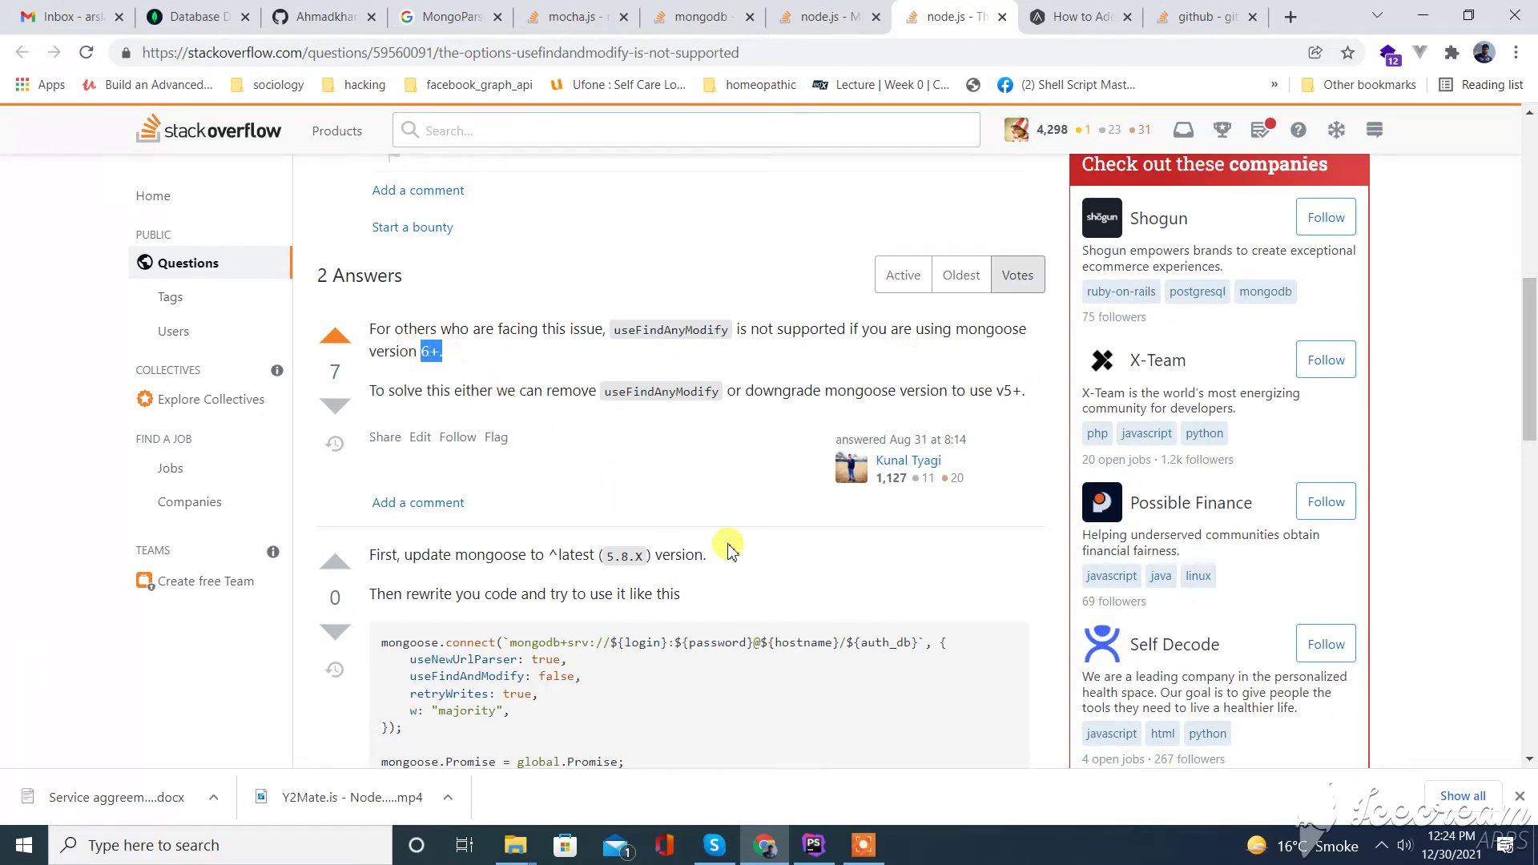
Step: Delete the 'useFindAndModify : false,' line from the mongoose.connect options in db.js
click(814, 844)
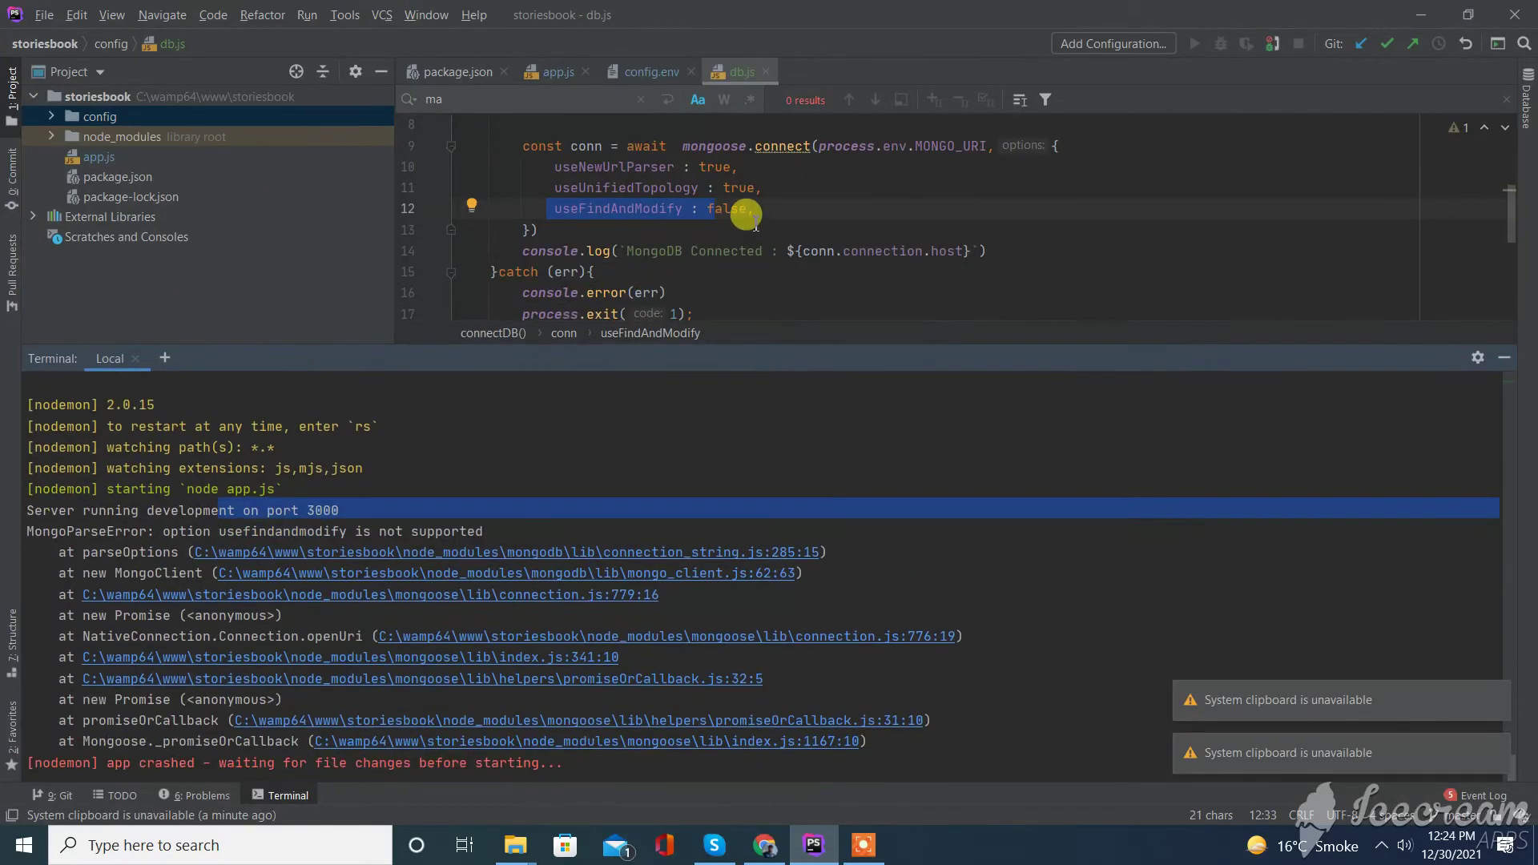
drag(755, 208, 562, 208)
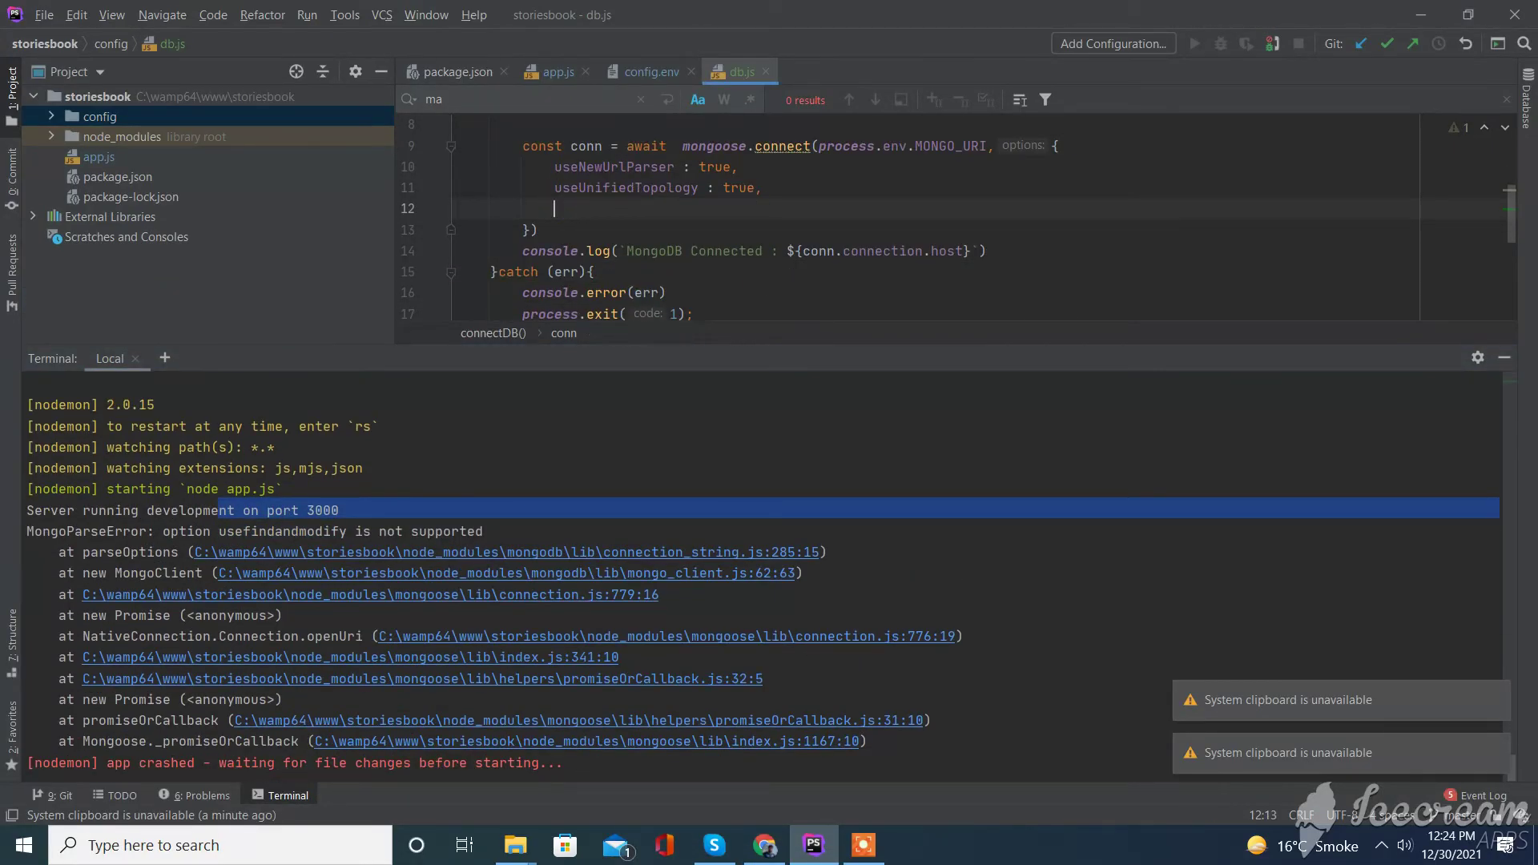
key(ctrl+y)
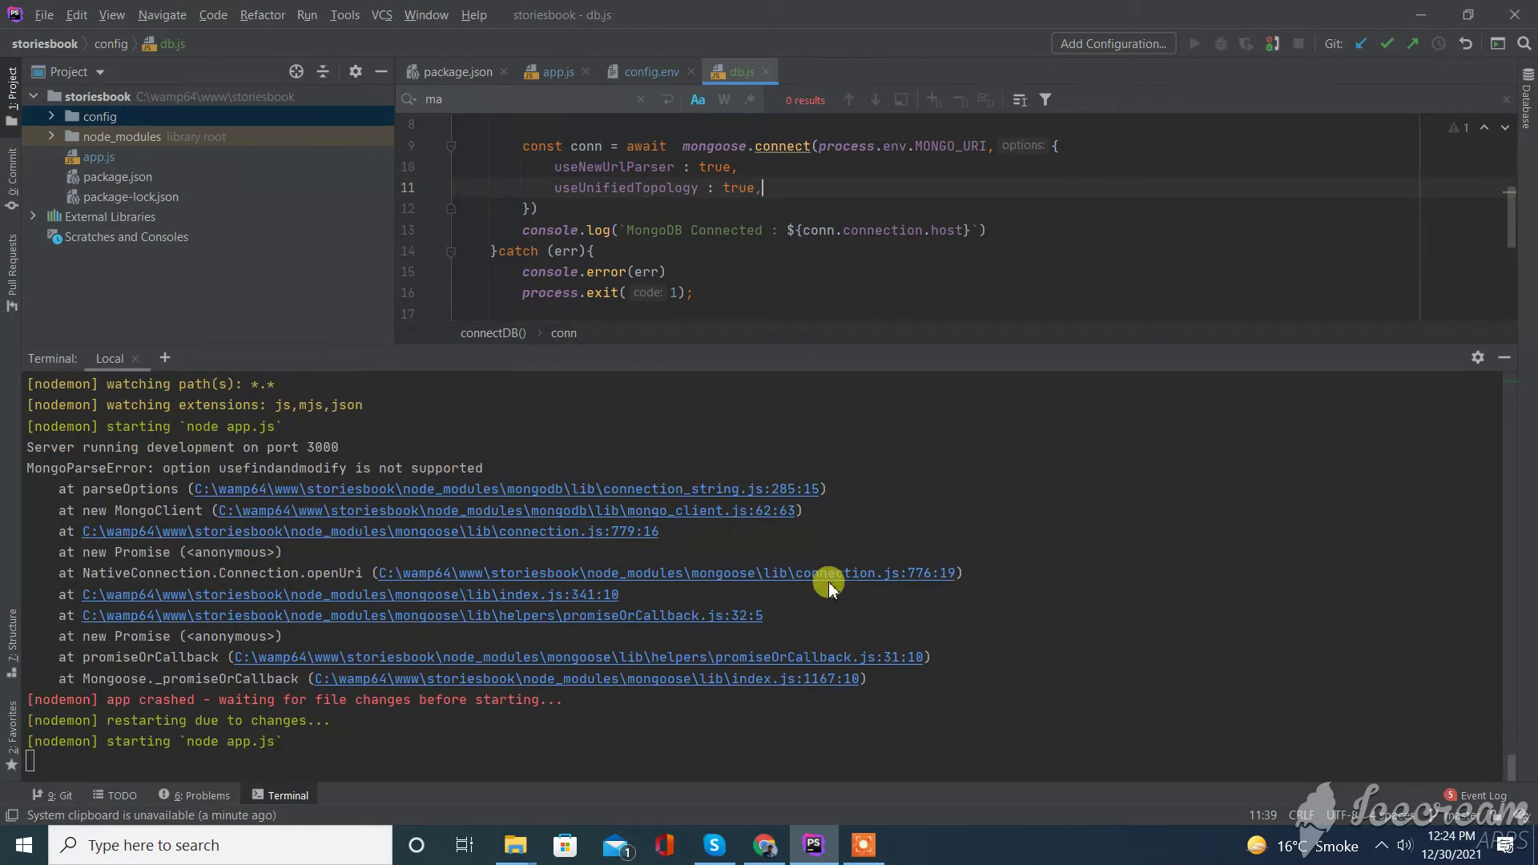
Step: Stop nodemon with Ctrl+C, clear the terminal with cls, and recall npm run dev
click(678, 734)
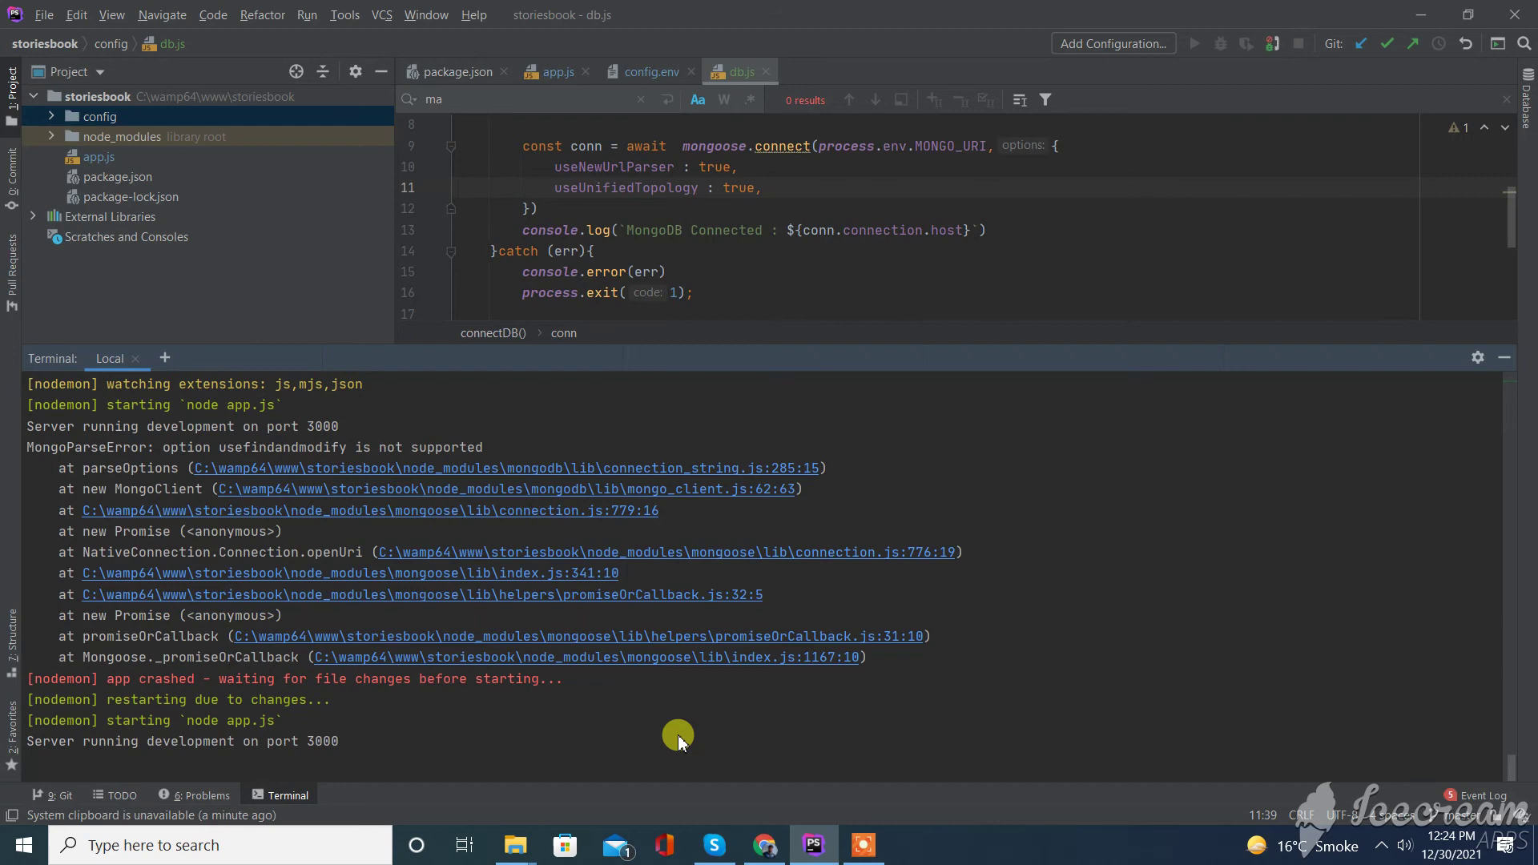
key(ctrl+c)
text(cls)
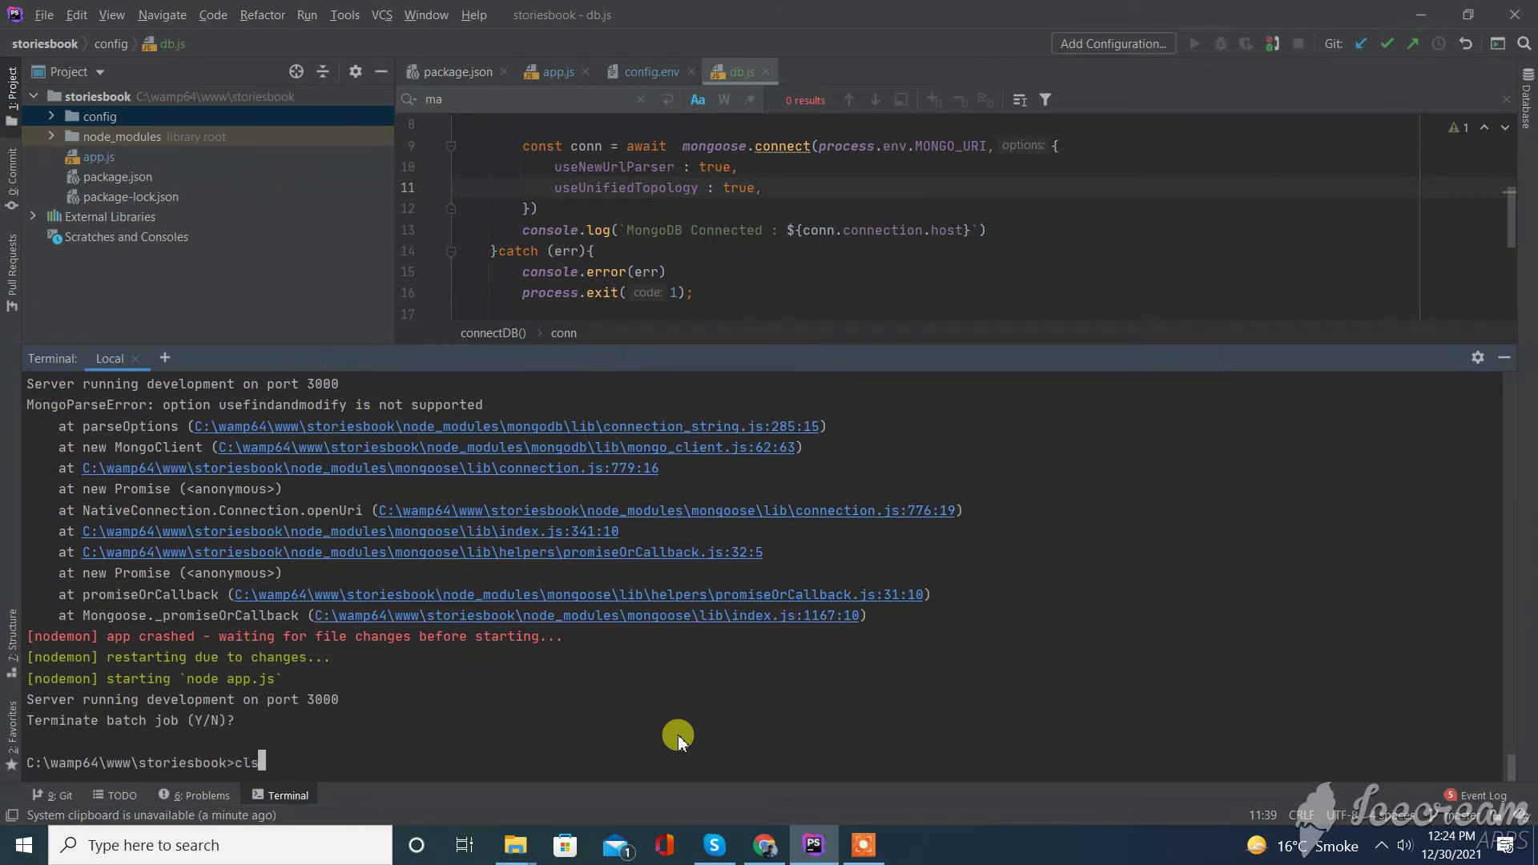
key(Return)
key(Up)
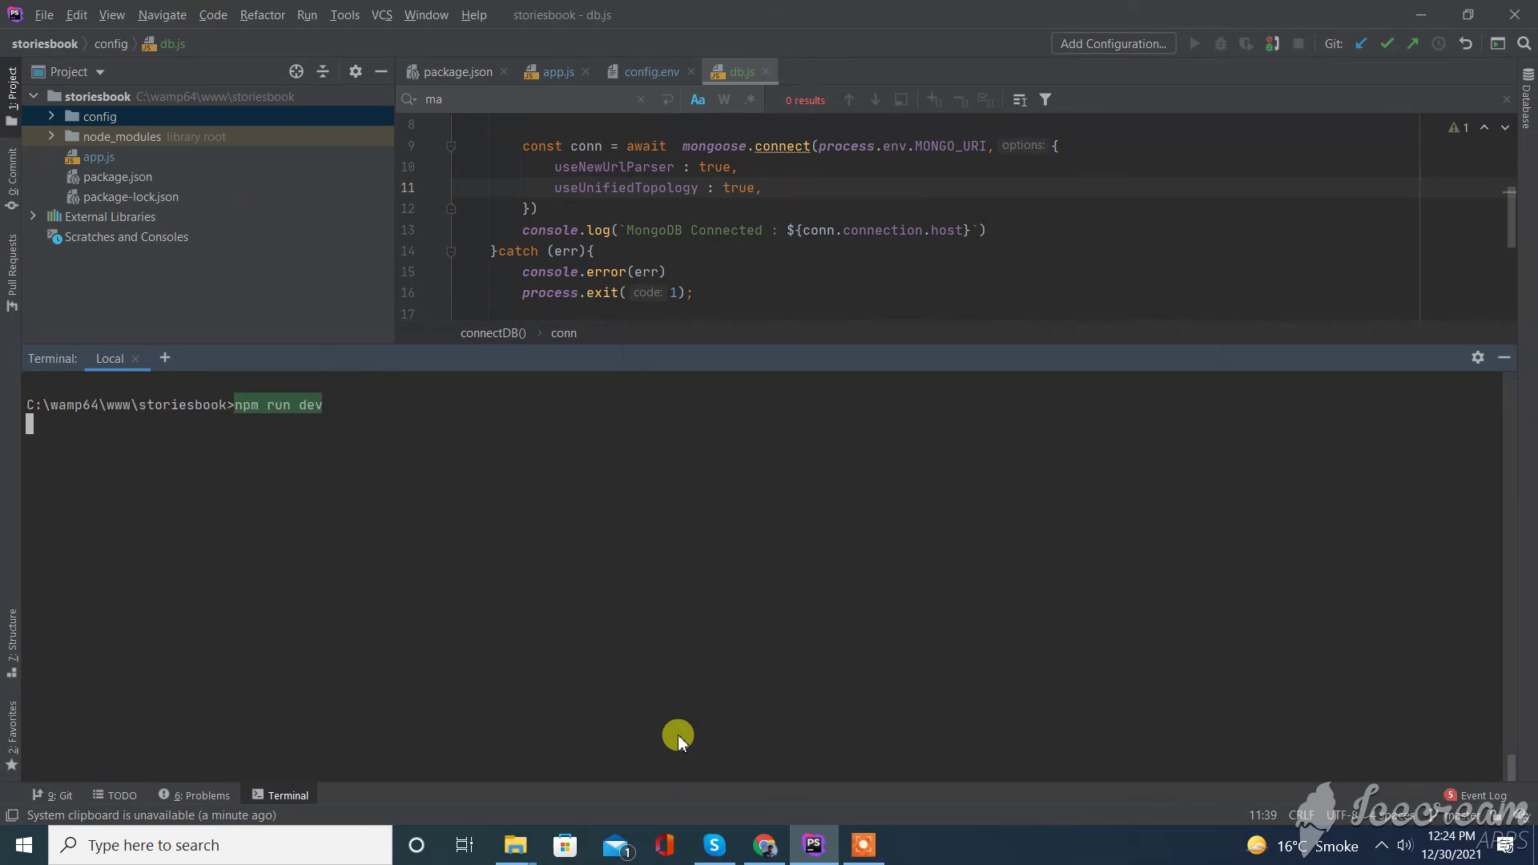